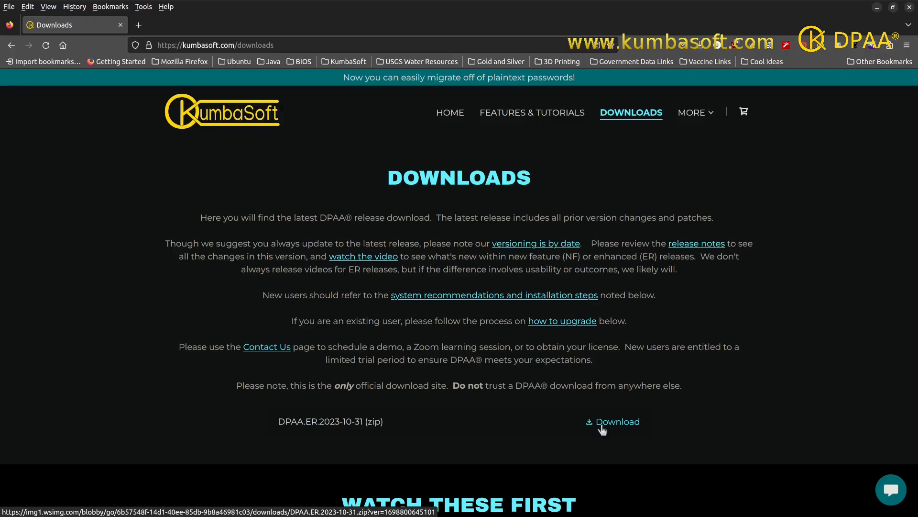
Download the DPAA.ER.2023-10-31 zip release from the KumbaSoft Downloads page and open the MORE menu.
{"action": "left_click", "coordinate": [602, 430]}
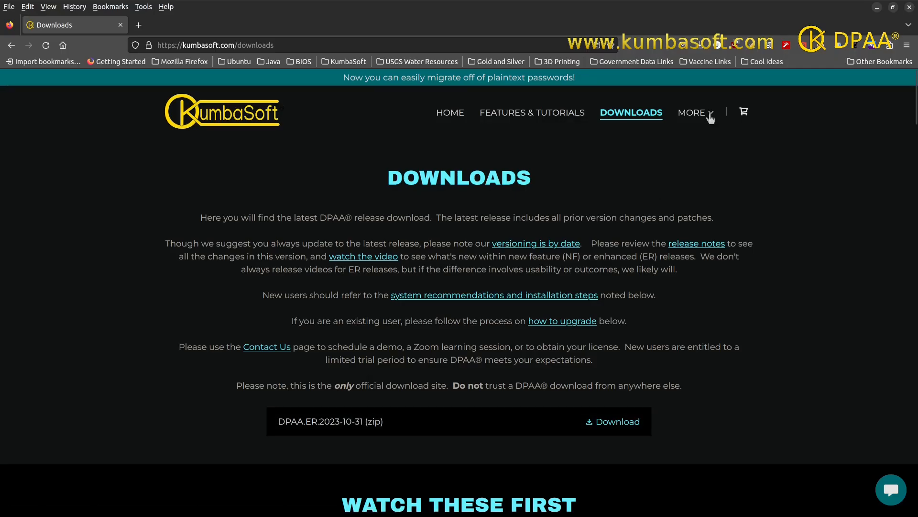
{"action": "left_click", "coordinate": [710, 115]}
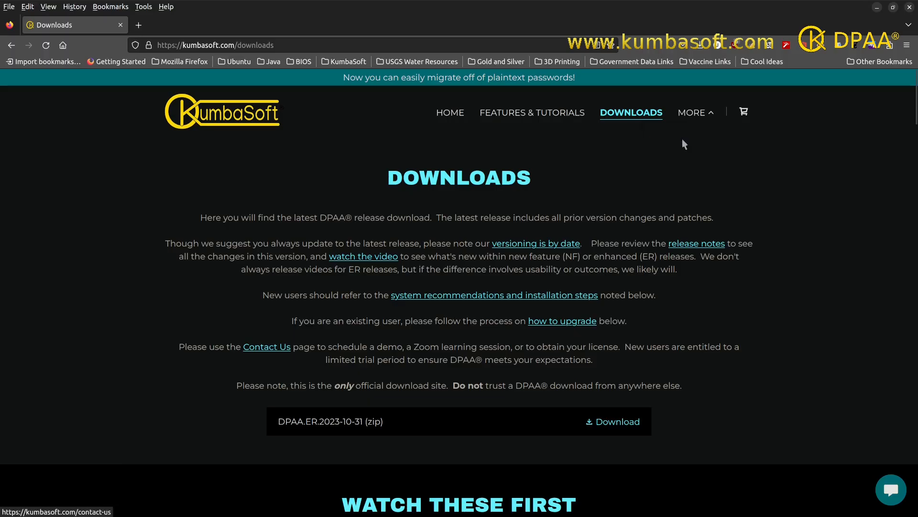
Go to the KumbaSoft Contact Us page, then minimize Firefox to show the desktop.
{"action": "left_click", "coordinate": [685, 144]}
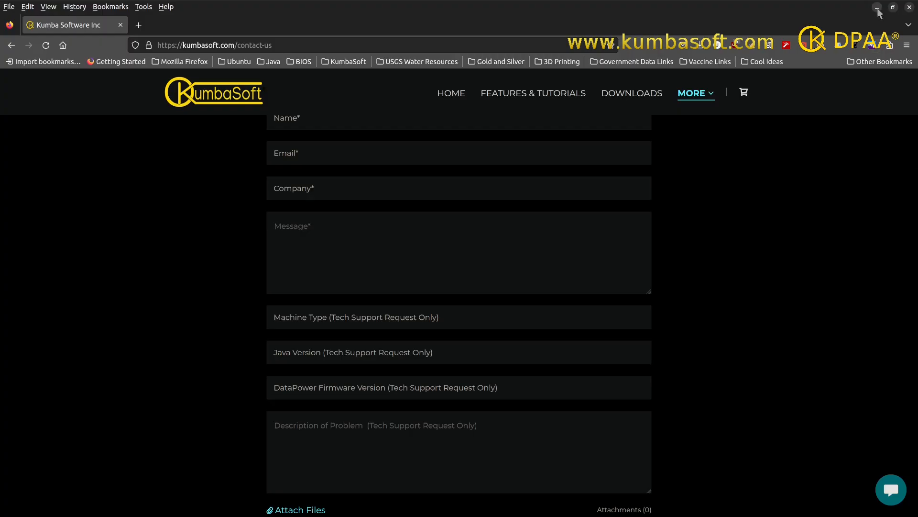
{"action": "left_click", "coordinate": [877, 8]}
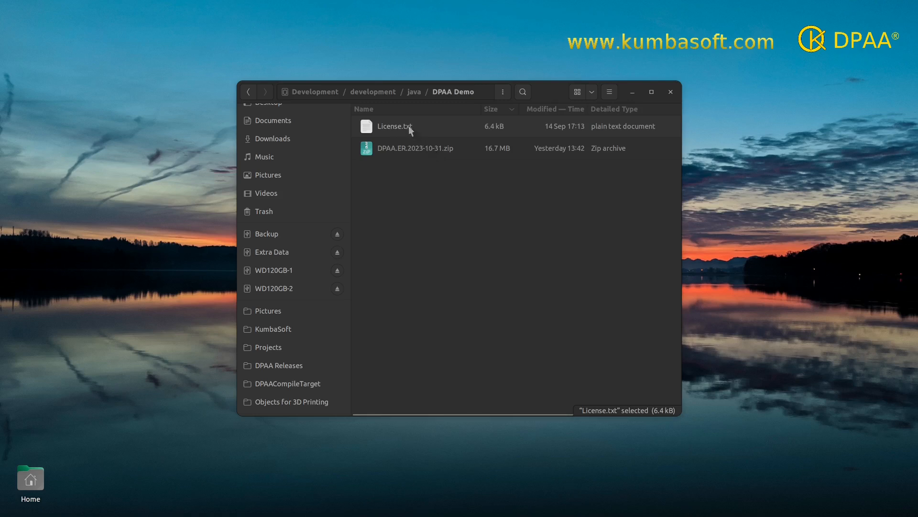
Extract DPAA.ER.2023-10-31.zip in place and open the extracted DPAA.ER.2023-10-31 folder.
{"action": "right_click", "coordinate": [414, 148]}
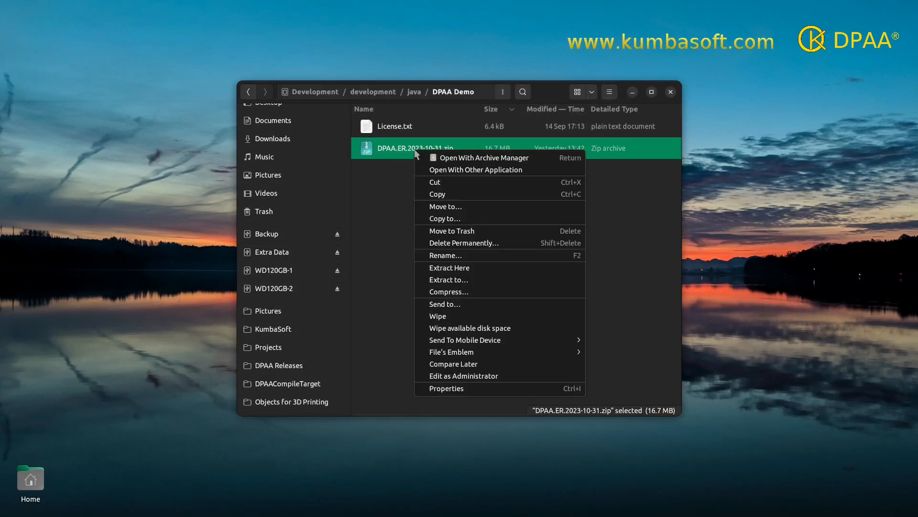
{"action": "left_click", "coordinate": [446, 268]}
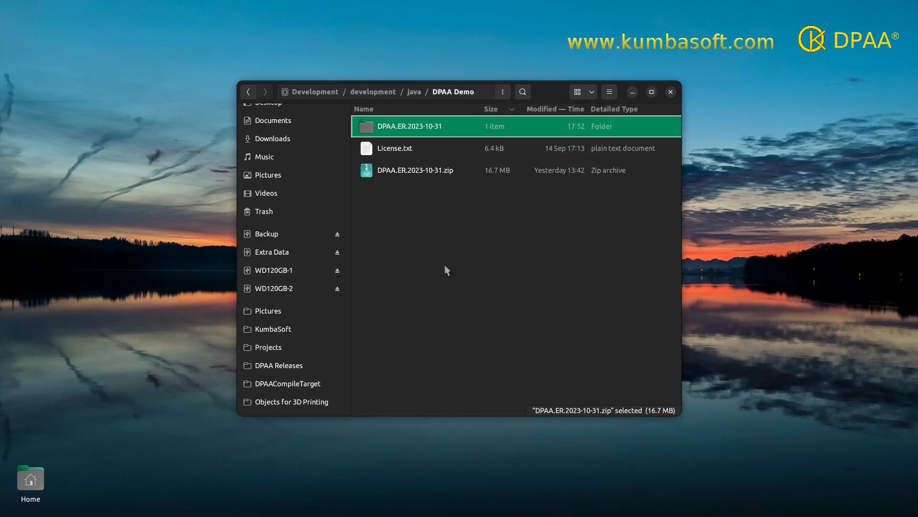
{"action": "double_click", "coordinate": [418, 128]}
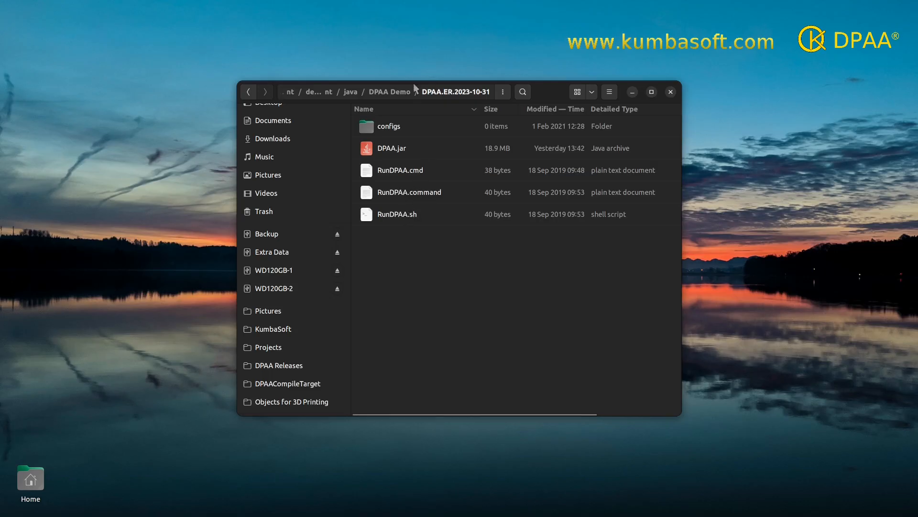
Copy License.txt from the DPAA Demo folder.
{"action": "left_click", "coordinate": [389, 92]}
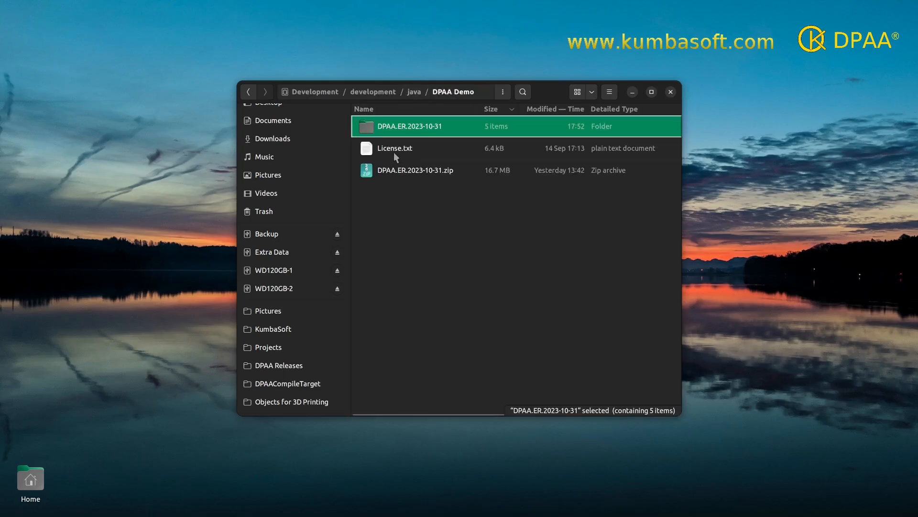
{"action": "left_click", "coordinate": [394, 153]}
{"action": "right_click", "coordinate": [394, 153]}
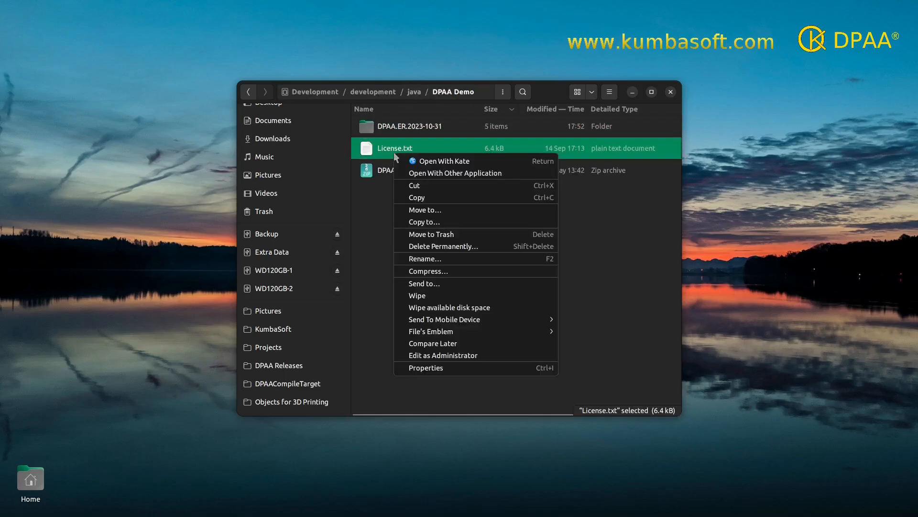
{"action": "left_click", "coordinate": [422, 196]}
Paste License.txt into DPAA.ER.2023-10-31/configs and return to the release folder.
{"action": "left_click", "coordinate": [418, 127]}
{"action": "double_click", "coordinate": [418, 126]}
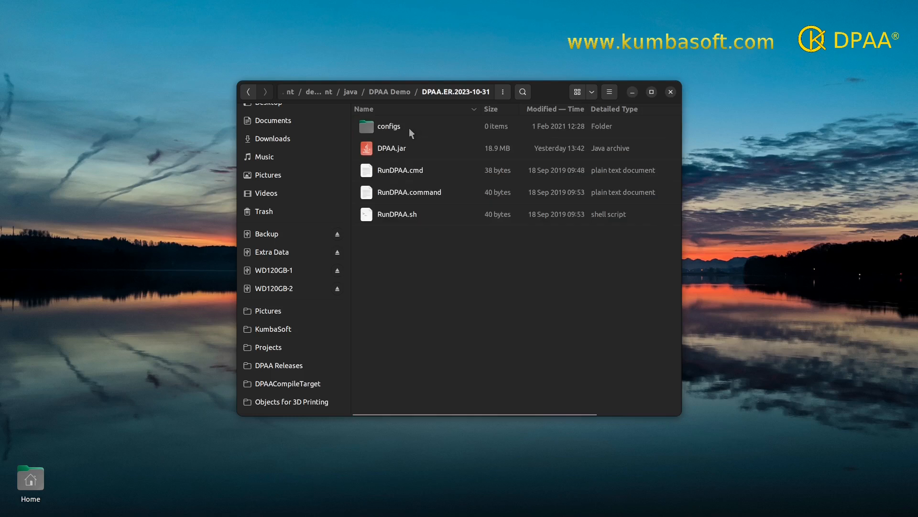
{"action": "left_click", "coordinate": [395, 128]}
{"action": "right_click", "coordinate": [396, 129]}
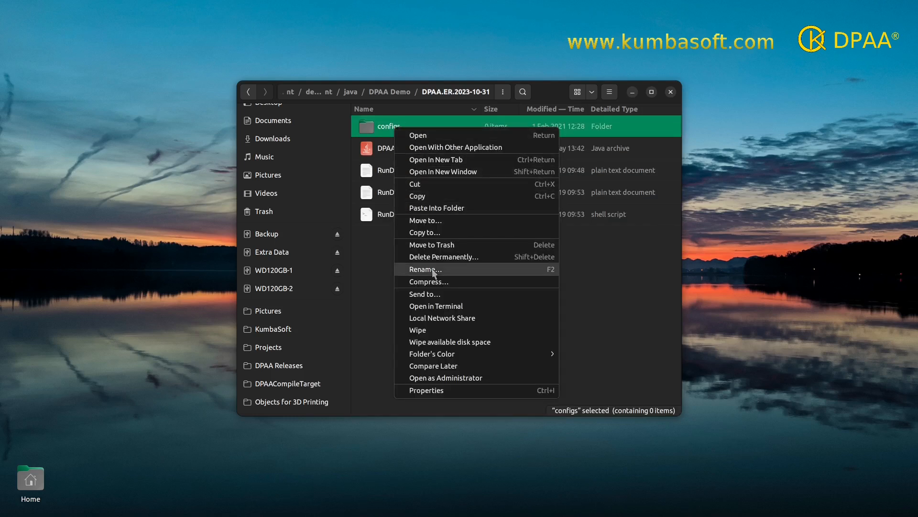
{"action": "left_click", "coordinate": [370, 128]}
{"action": "double_click", "coordinate": [370, 128]}
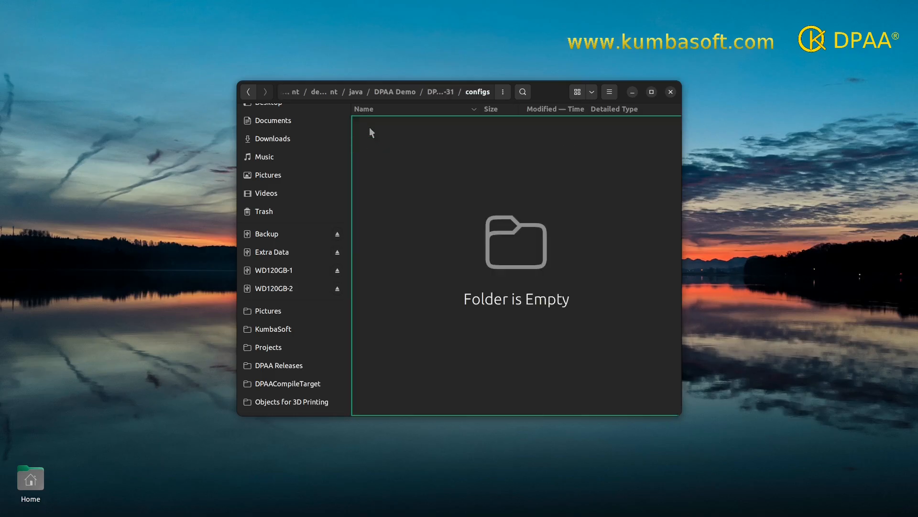
{"action": "right_click", "coordinate": [421, 177]}
{"action": "left_click", "coordinate": [445, 223]}
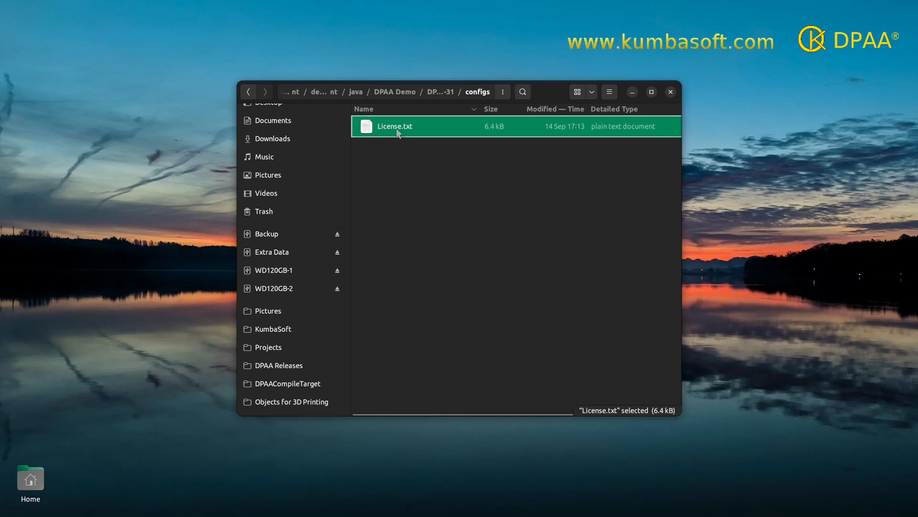
{"action": "left_click", "coordinate": [443, 94]}
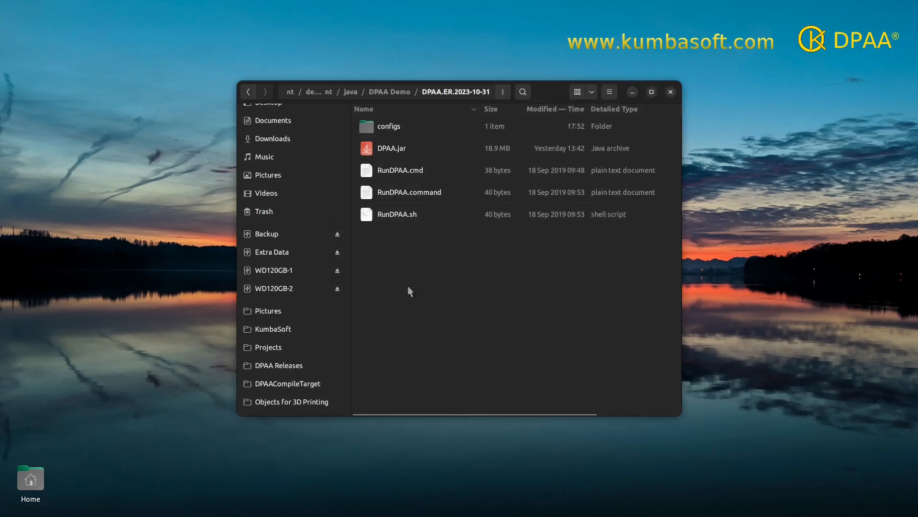
Paste the newer 65-byte RunDPAA.sh over the old one and run it as a program.
{"action": "right_click", "coordinate": [409, 287]}
{"action": "left_click", "coordinate": [439, 332]}
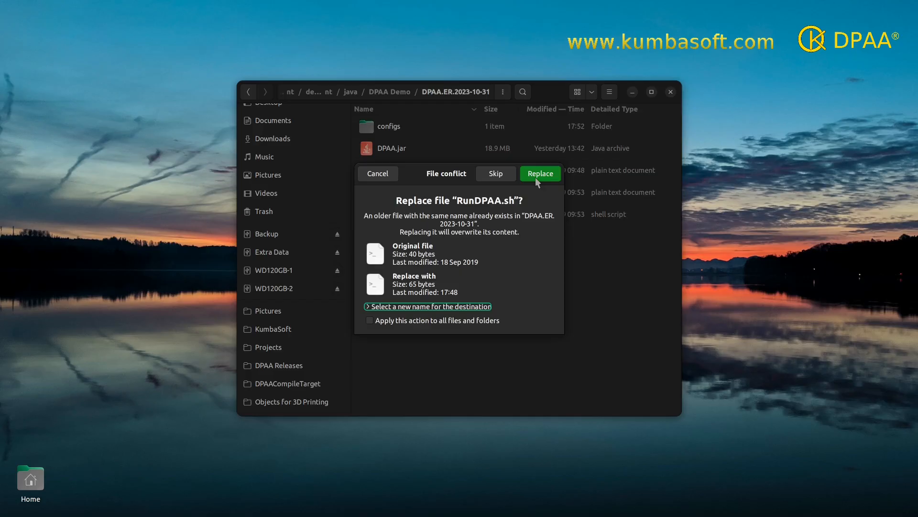
{"action": "left_click", "coordinate": [537, 175]}
{"action": "right_click", "coordinate": [391, 218]}
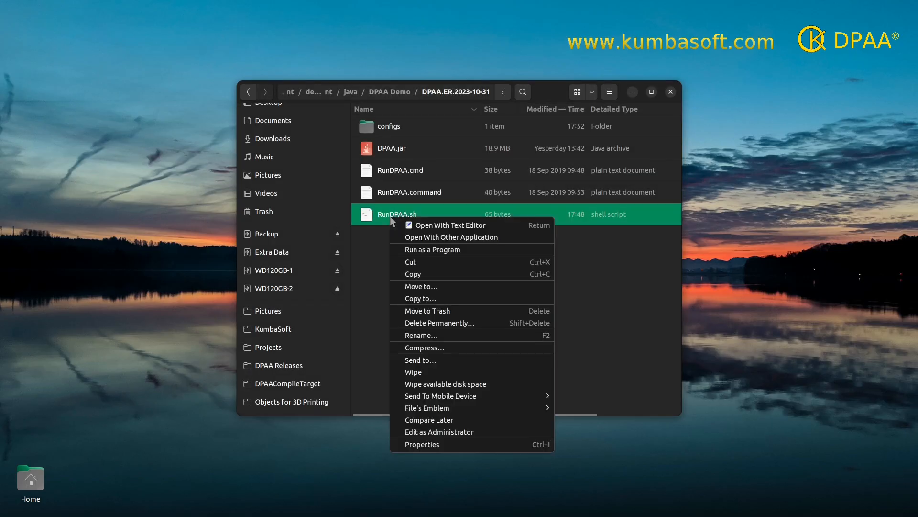
{"action": "left_click", "coordinate": [456, 250]}
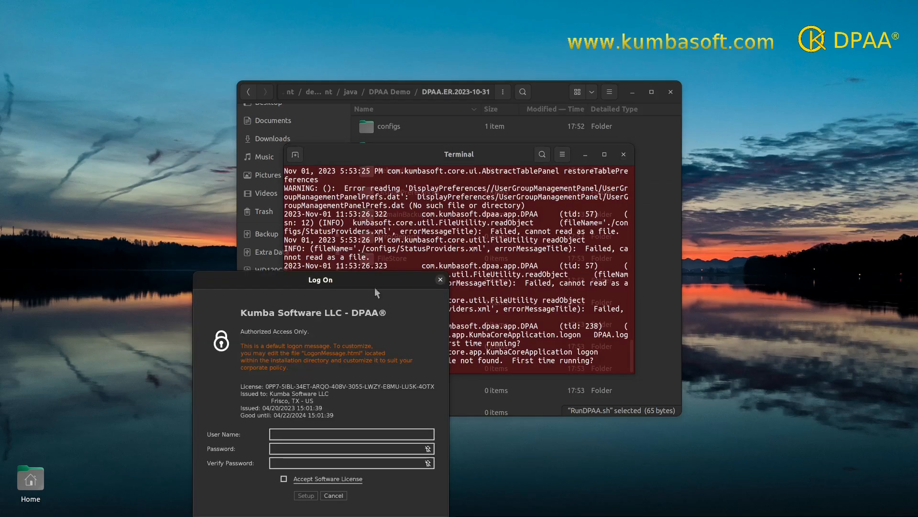
Move the Log On dialog above the terminal and maximize the DPAA main window.
{"action": "left_click_drag", "start_coordinate": [361, 273], "coordinate": [510, 125]}
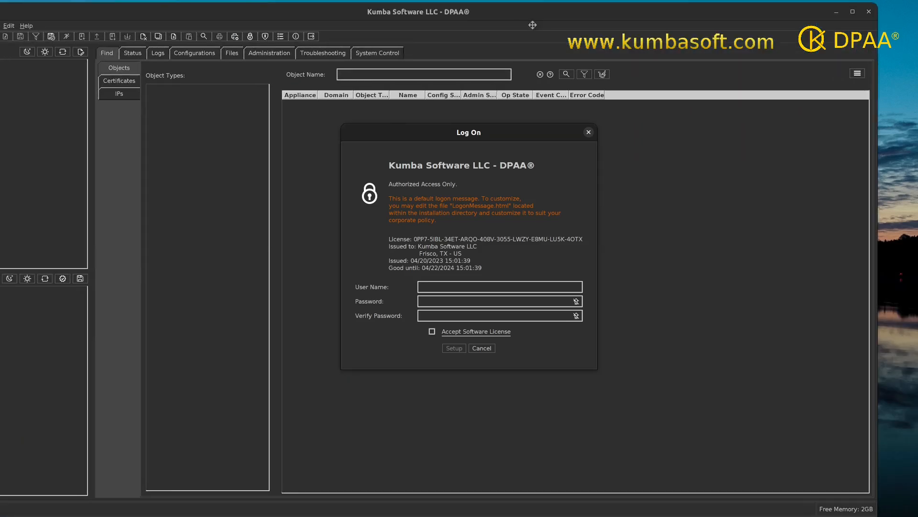
{"action": "left_click_drag", "start_coordinate": [532, 25], "coordinate": [578, 28]}
{"action": "double_click", "coordinate": [576, 23]}
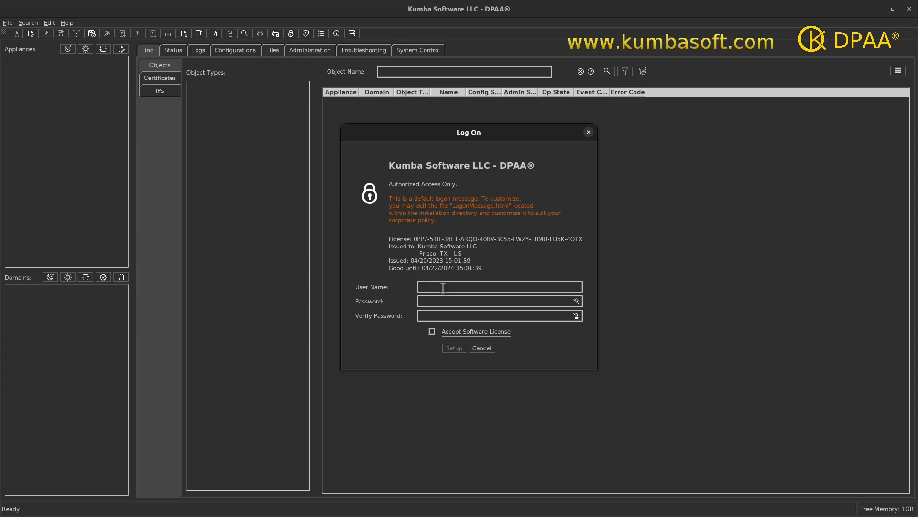
Enter the logon user name and password, verify the password correcting a typo, then view the license agreement.
{"action": "type", "text": "kumbauser"}
{"action": "type", "text": "**********"}
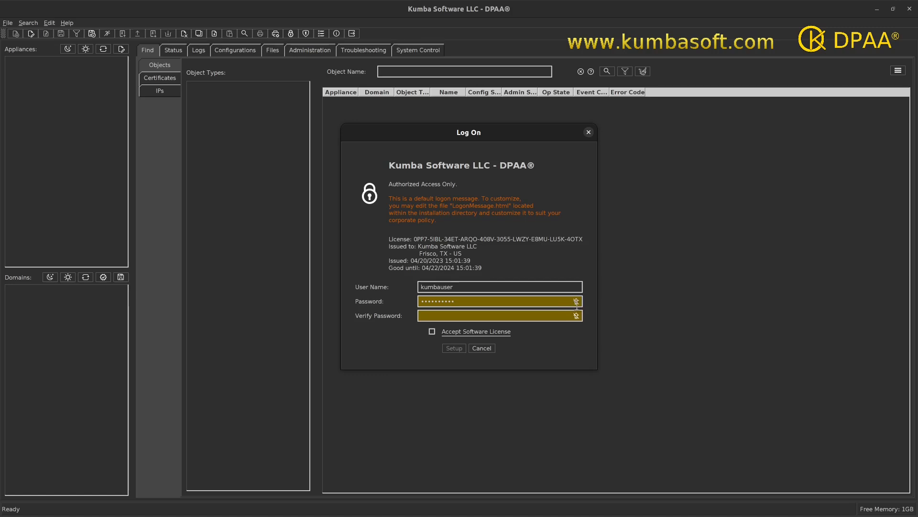
{"action": "key", "text": "Caps_Lock"}
{"action": "key", "text": "Caps_Lock"}
{"action": "type", "text": "••••••••••"}
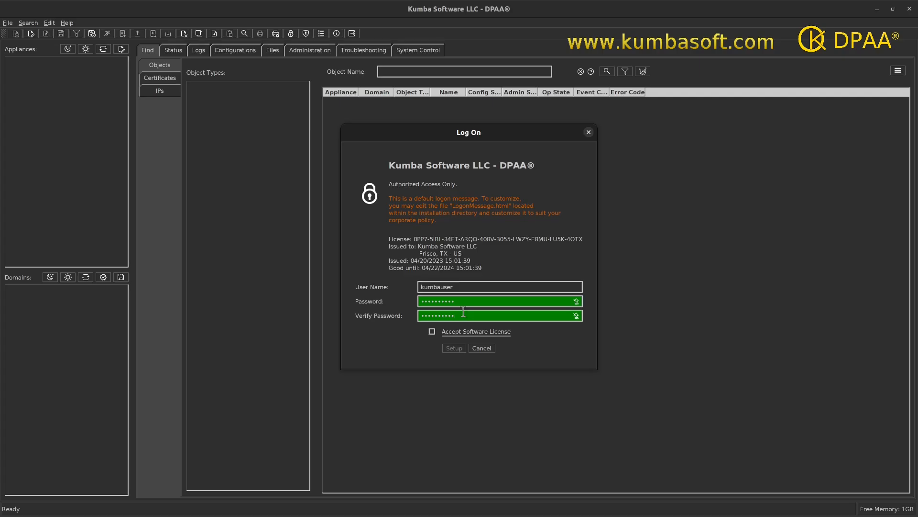
{"action": "key", "text": "BackSpace"}
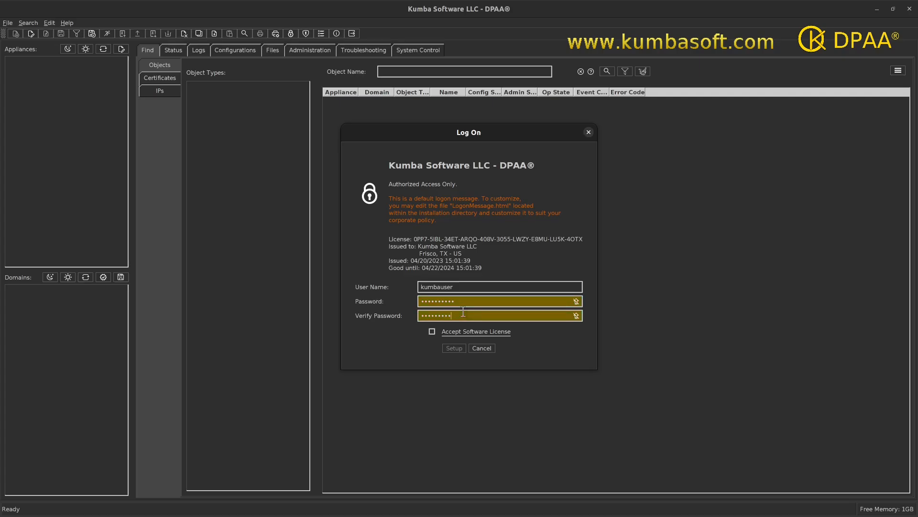
{"action": "type", "text": "•"}
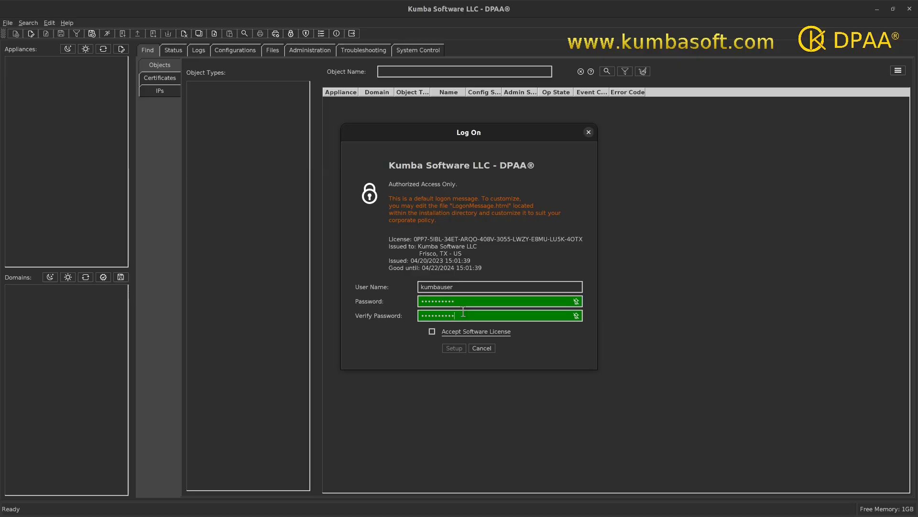
{"action": "left_click", "coordinate": [475, 335]}
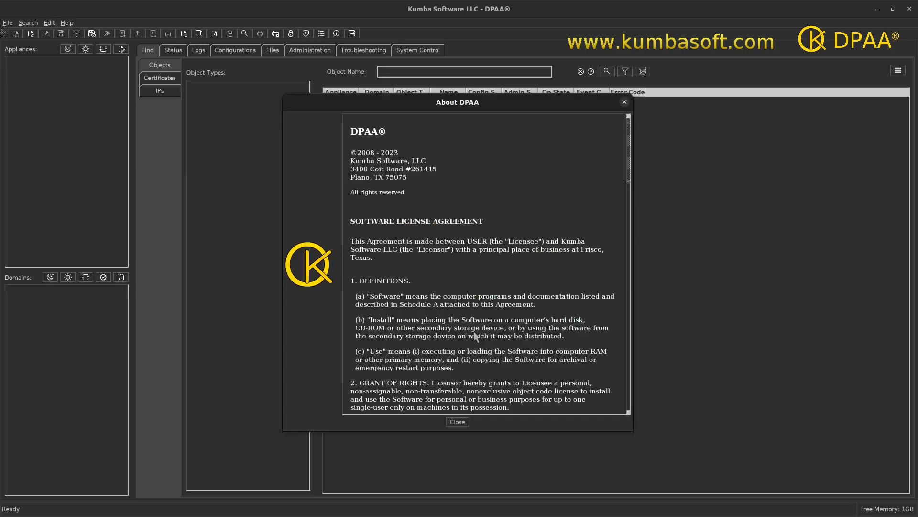
Close the license agreement, tick Accept Software License, and complete the logon Setup.
{"action": "left_click", "coordinate": [624, 103]}
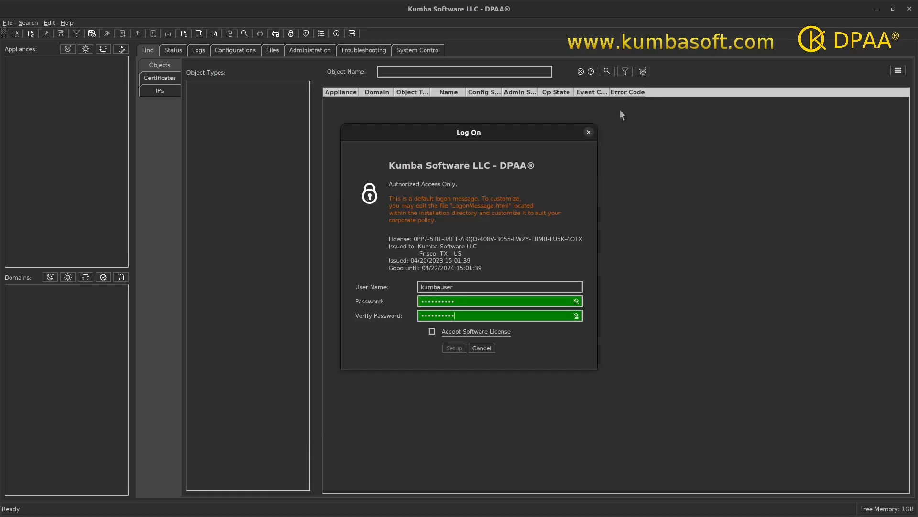
{"action": "left_click", "coordinate": [431, 332]}
{"action": "left_click", "coordinate": [453, 350]}
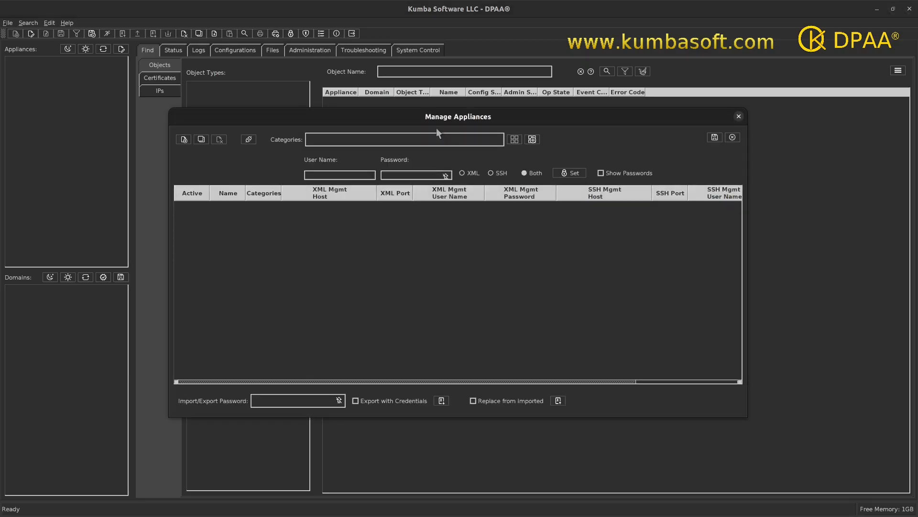
Move the Manage Appliances window up and widen both sides until all table columns show.
{"action": "mouse_move", "coordinate": [436, 109]}
{"action": "left_mouse_down"}
{"action": "mouse_move", "coordinate": [435, 82]}
{"action": "mouse_move", "coordinate": [438, 101]}
{"action": "left_mouse_up"}
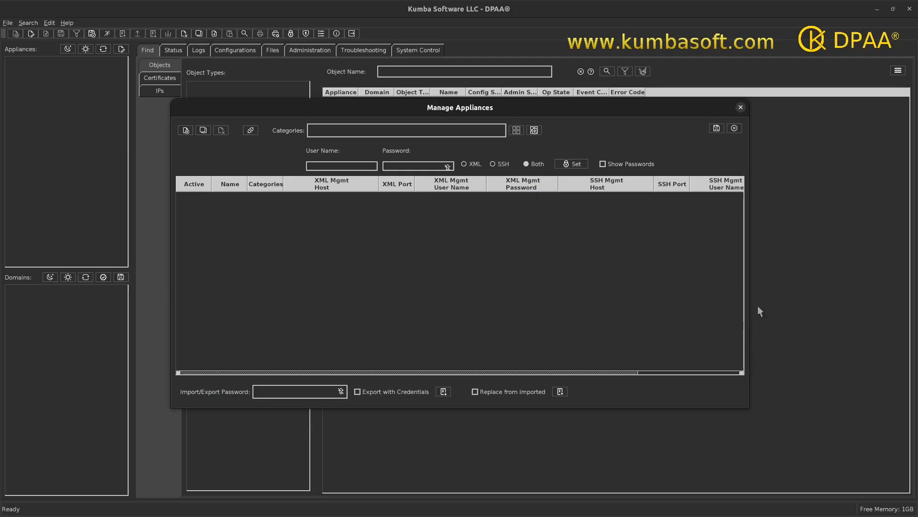
{"action": "left_click_drag", "start_coordinate": [752, 305], "coordinate": [848, 303]}
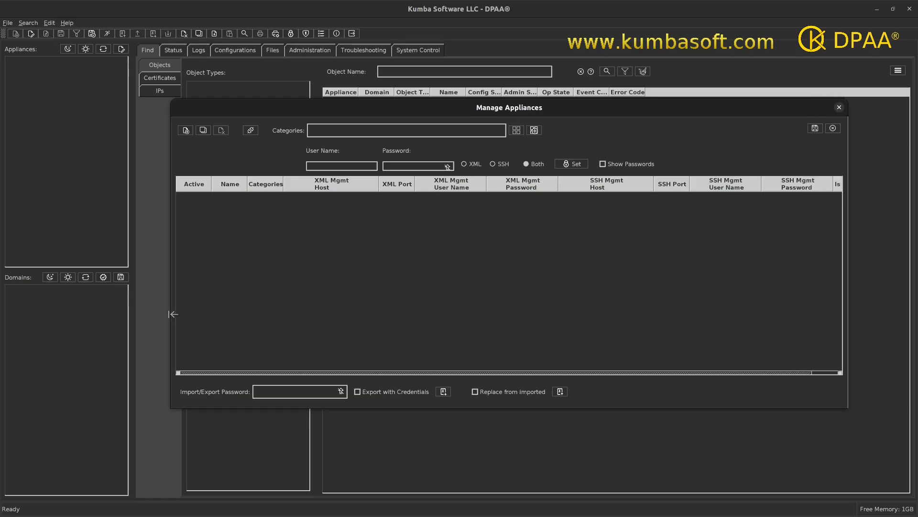
{"action": "left_click_drag", "start_coordinate": [171, 313], "coordinate": [107, 314]}
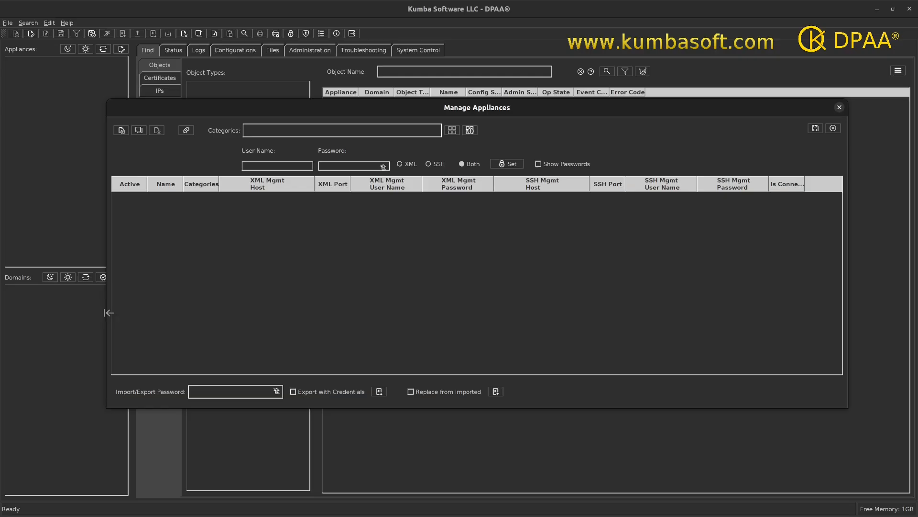
Add a new appliance row and name it prod-1.
{"action": "left_click", "coordinate": [122, 131]}
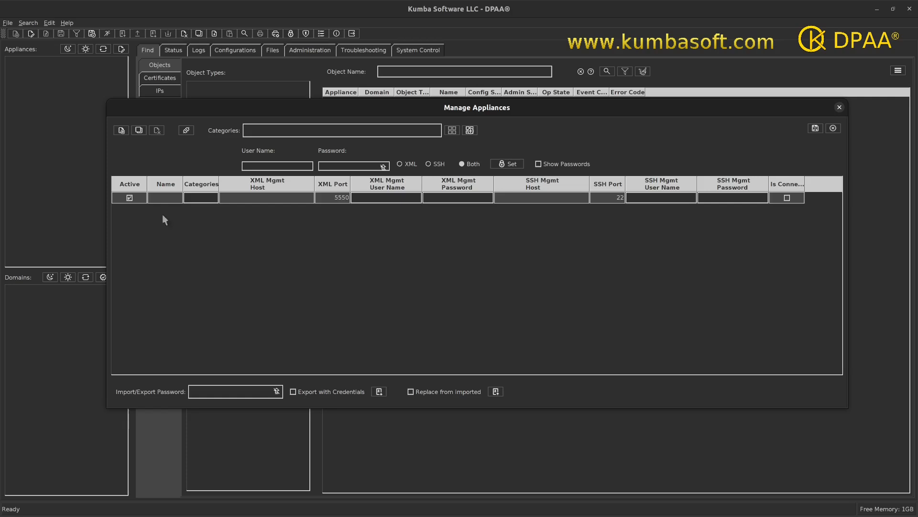
{"action": "left_click_drag", "start_coordinate": [182, 183], "coordinate": [217, 181]}
{"action": "double_click", "coordinate": [199, 197]}
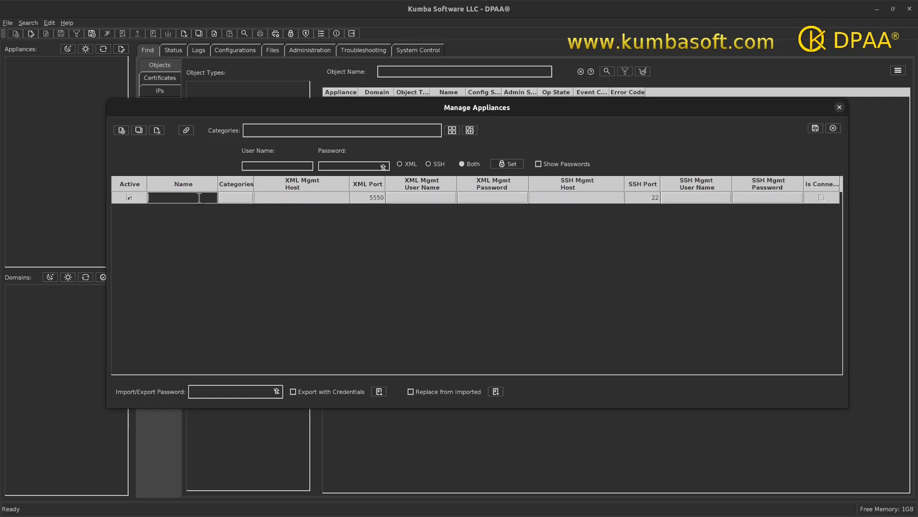
{"action": "type", "text": "myAppliance"}
{"action": "key", "text": "BackSpace"}
{"action": "key", "text": "BackSpace"}
{"action": "key", "text": "BackSpace"}
{"action": "key", "text": "BackSpace"}
{"action": "key", "text": "BackSpace"}
{"action": "key", "text": "BackSpace"}
{"action": "key", "text": "BackSpace"}
{"action": "key", "text": "BackSpace"}
{"action": "key", "text": "BackSpace"}
{"action": "key", "text": "BackSpace"}
{"action": "key", "text": "BackSpace"}
{"action": "type", "text": "prod-1"}
{"action": "key", "text": "Tab"}
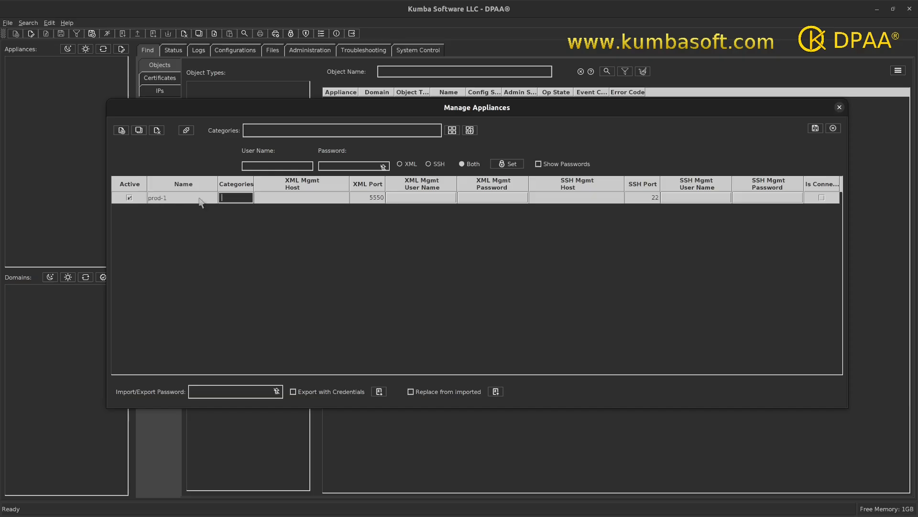
Set prod-1's categories to PHYSICAL, KANSAS.
{"action": "left_click_drag", "start_coordinate": [254, 183], "coordinate": [305, 183]}
{"action": "left_click", "coordinate": [257, 197]}
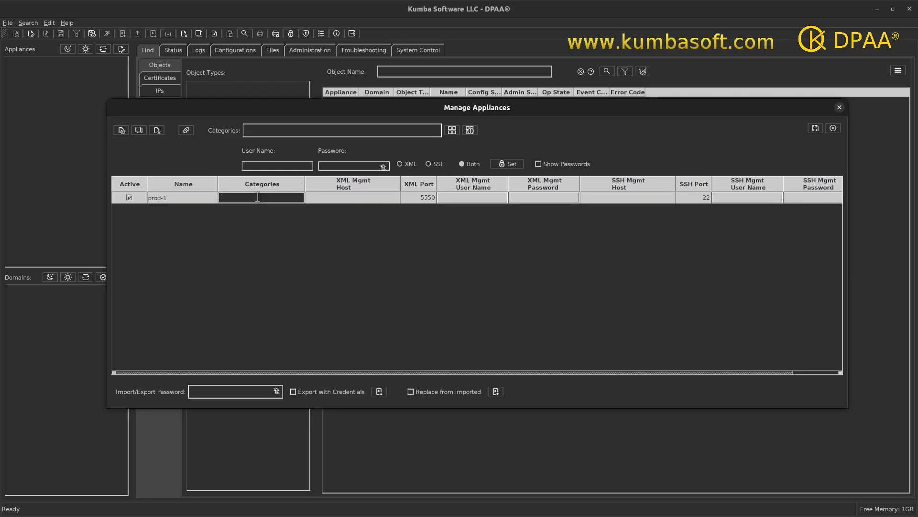
{"action": "key", "text": "Caps_Lock"}
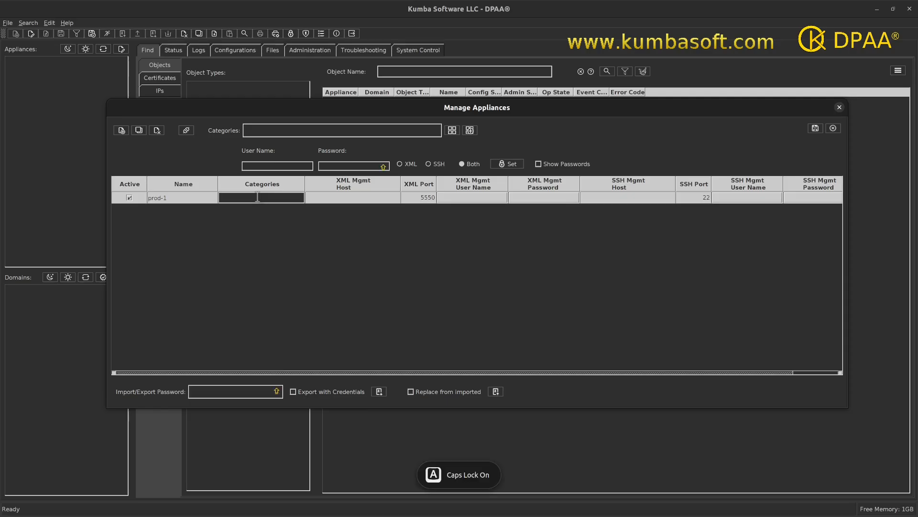
{"action": "type", "text": "PH"}
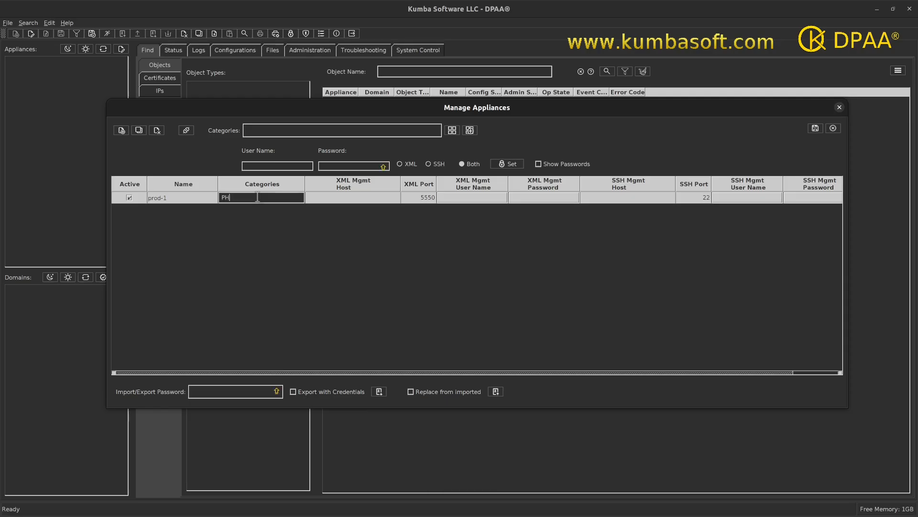
{"action": "type", "text": "YSICAL"}
{"action": "type", "text": ", KANSAS"}
{"action": "double_click", "coordinate": [363, 196]}
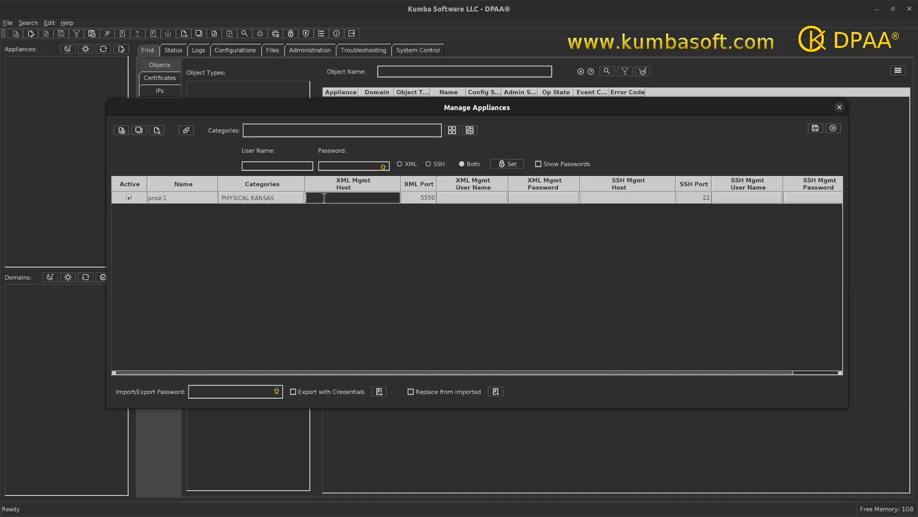
Give prod-1 XML management host prod-1.kumbasoft.com, user name admin and the account password.
{"action": "type", "text": "prod-1.kumbasoft.com"}
{"action": "left_click", "coordinate": [460, 199]}
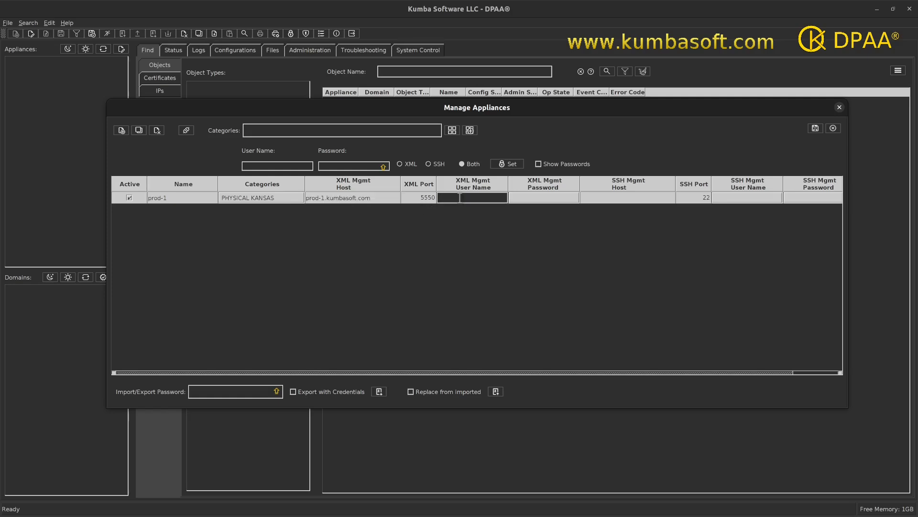
{"action": "type", "text": "AD"}
{"action": "key", "text": "BackSpace"}
{"action": "key", "text": "BackSpace"}
{"action": "key", "text": "Caps_Lock"}
{"action": "type", "text": "admin"}
{"action": "left_click", "coordinate": [531, 198]}
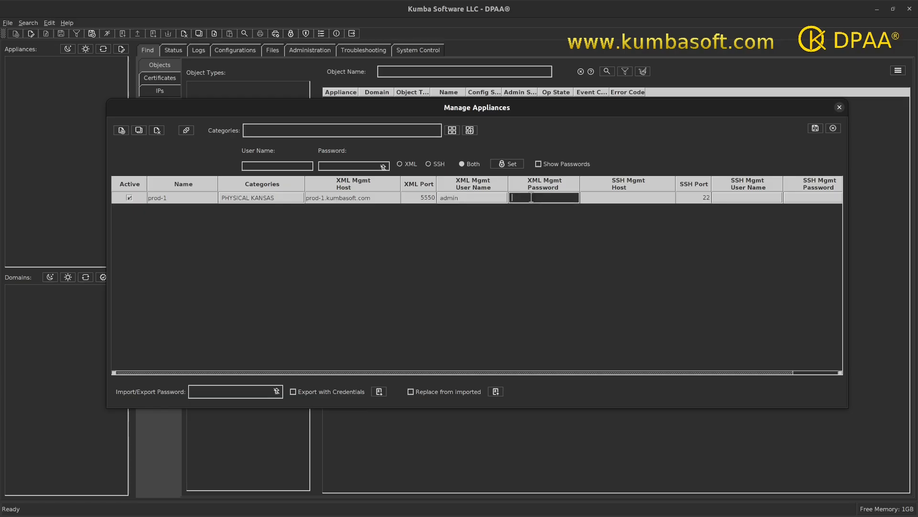
{"action": "type", "text": "password"}
{"action": "left_click", "coordinate": [624, 198]}
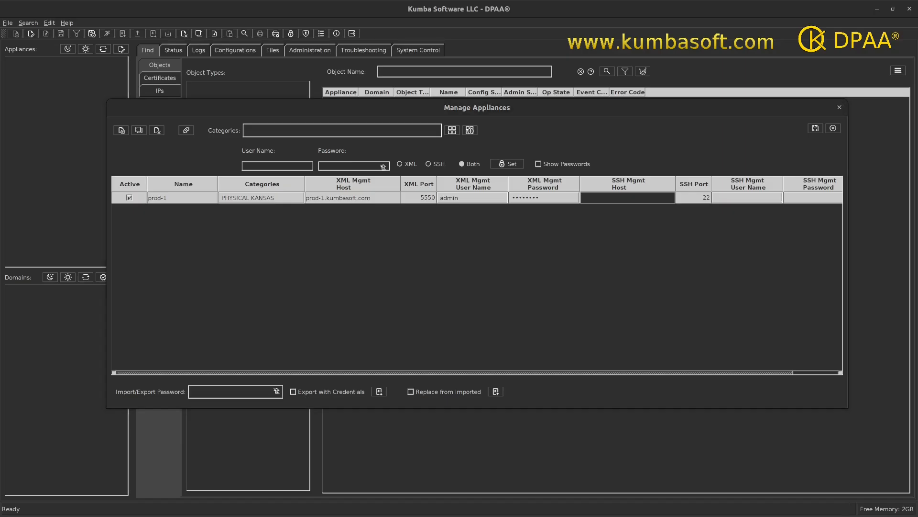
Give prod-1 SSH management host prod-1.kumbasoft.com, user name admin and the account password.
{"action": "left_click", "coordinate": [770, 333]}
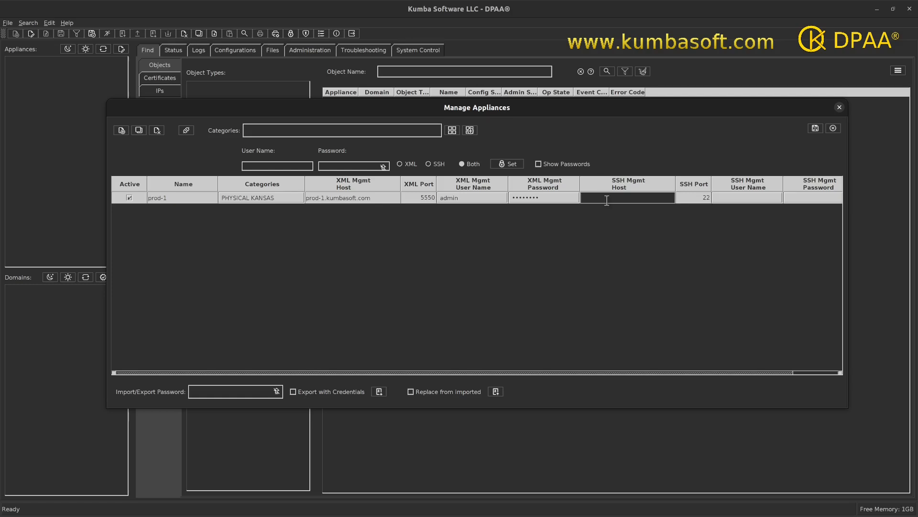
{"action": "type", "text": "prod-1.kumbasoft.com"}
{"action": "double_click", "coordinate": [732, 198]}
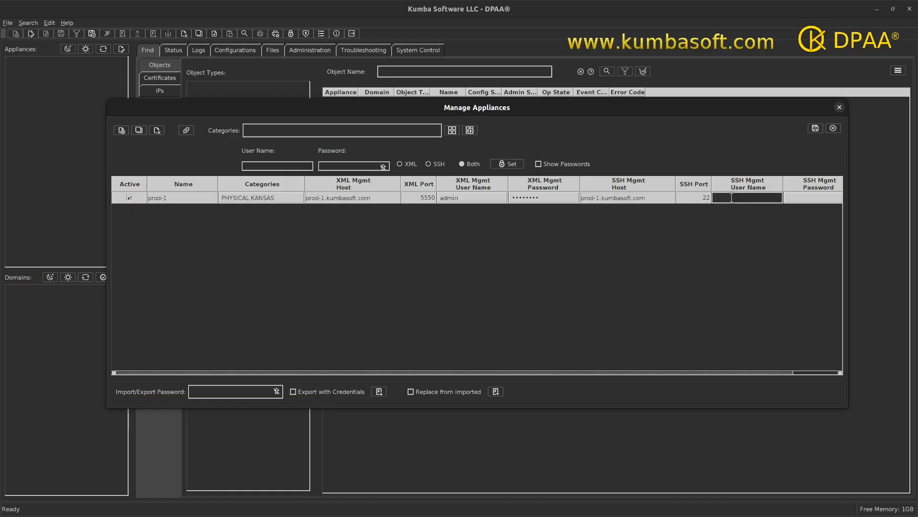
{"action": "key", "text": "Caps_Lock"}
{"action": "key", "text": "Caps_Lock"}
{"action": "type", "text": "admin"}
{"action": "key", "text": "Tab"}
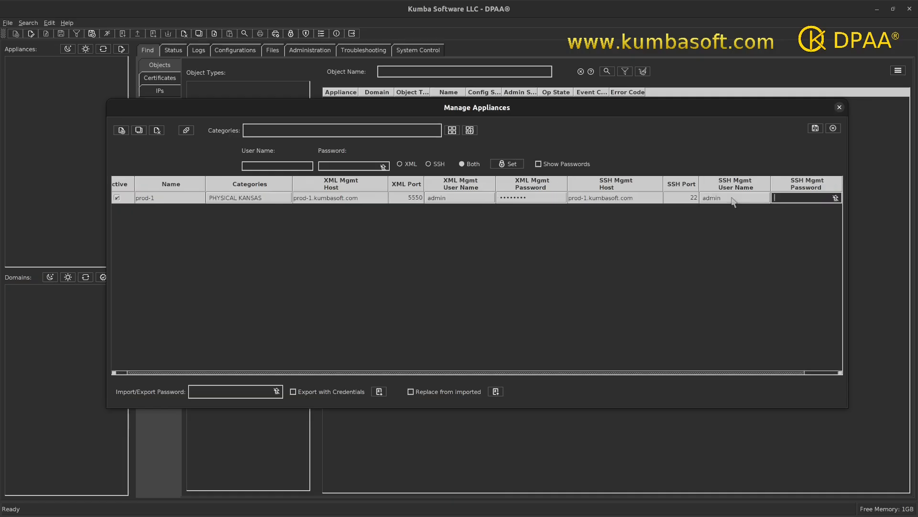
{"action": "type", "text": "••••••••"}
Widen the appliance window to show every column and move it left.
{"action": "left_click_drag", "start_coordinate": [548, 373], "coordinate": [603, 373]}
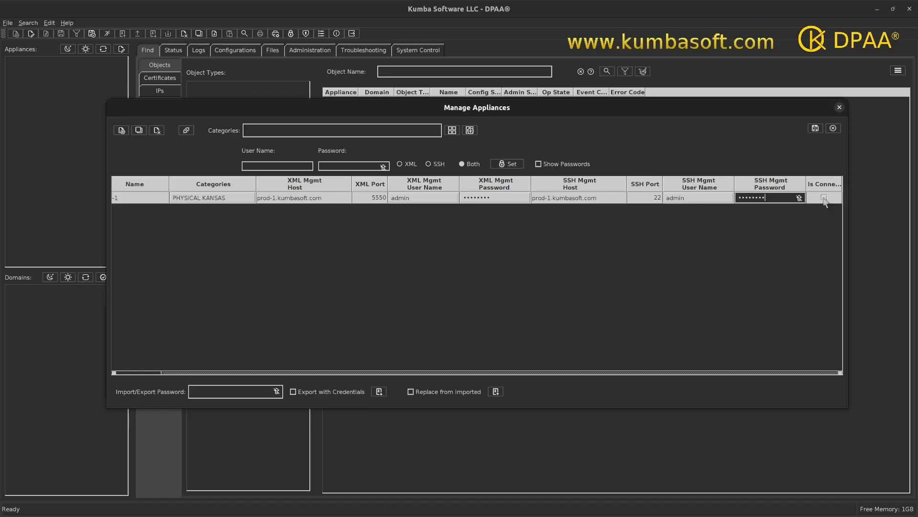
{"action": "left_click_drag", "start_coordinate": [850, 201], "coordinate": [899, 201]}
{"action": "left_click_drag", "start_coordinate": [367, 105], "coordinate": [337, 102]}
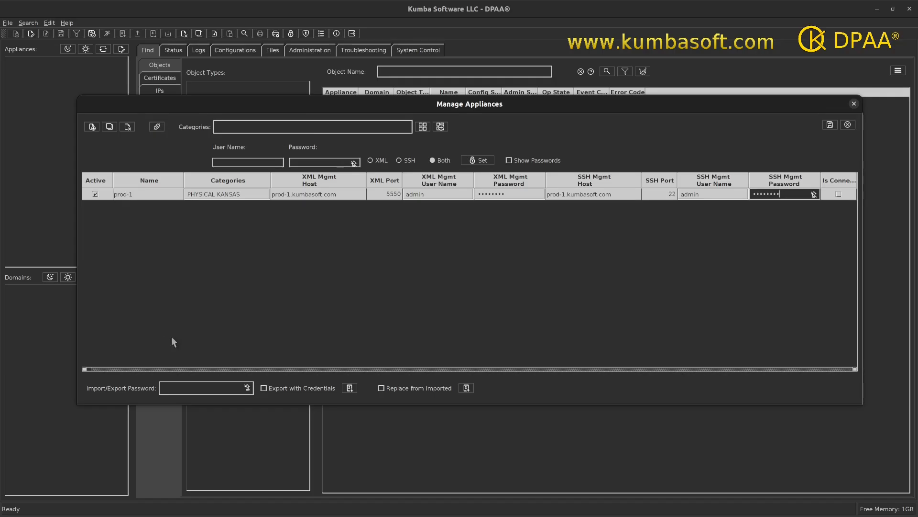
Test the connection to prod-1 and save the appliance settings before closing the window.
{"action": "left_click", "coordinate": [158, 135]}
{"action": "left_click", "coordinate": [830, 128]}
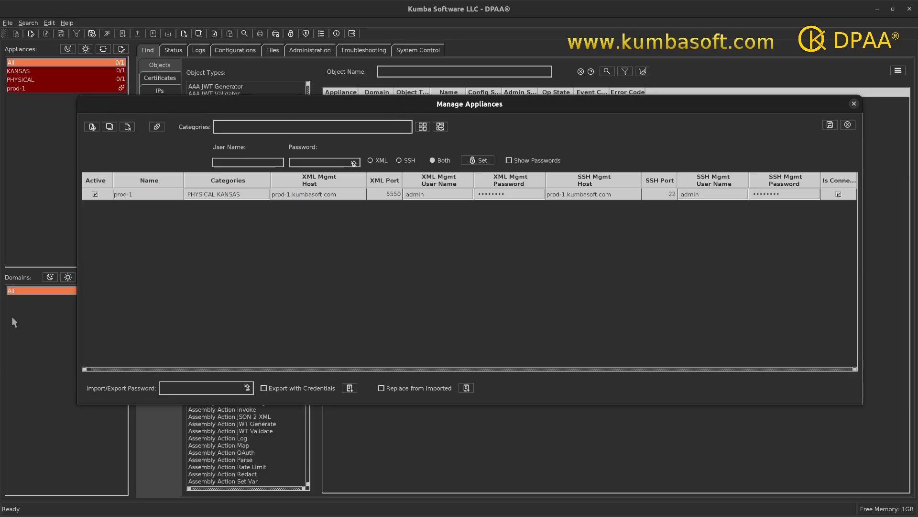
{"action": "left_click", "coordinate": [854, 104]}
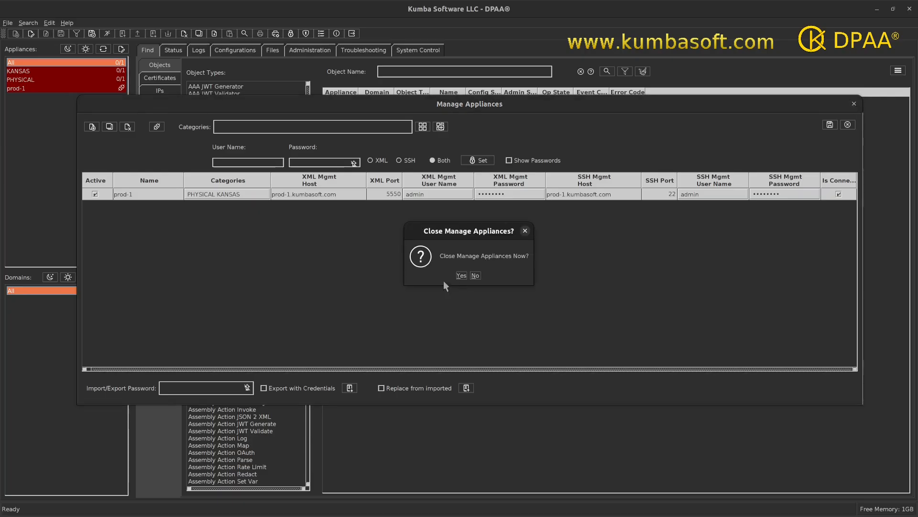
Confirm with Yes to close Manage Appliances.
{"action": "left_click", "coordinate": [461, 276]}
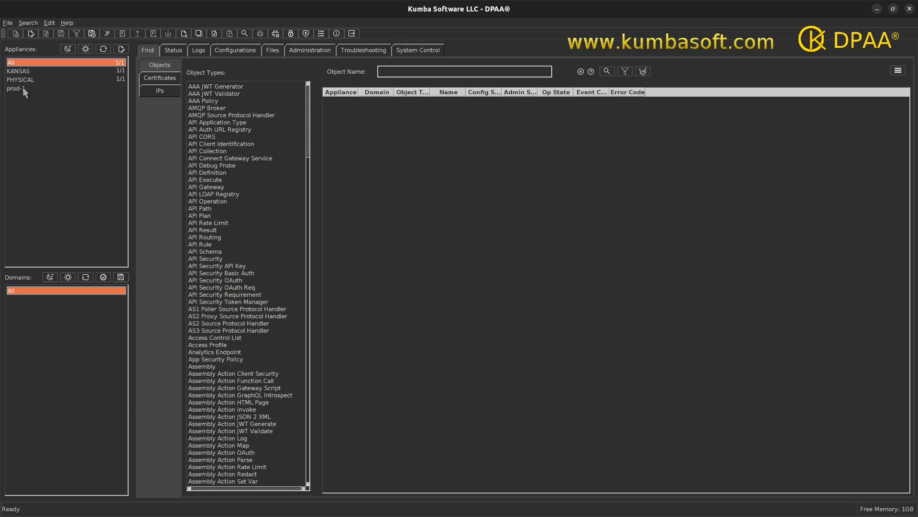
Select prod-1 in the Appliances panel to load its domains.
{"action": "left_click", "coordinate": [23, 88]}
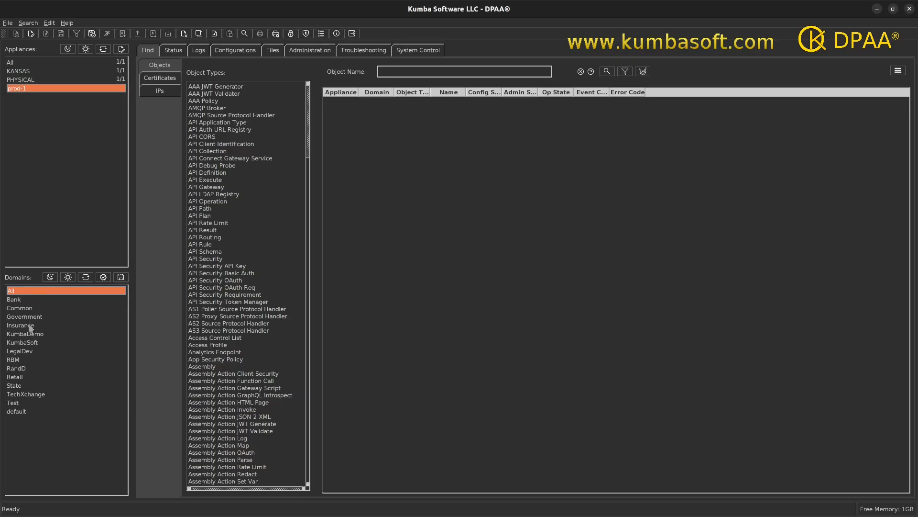